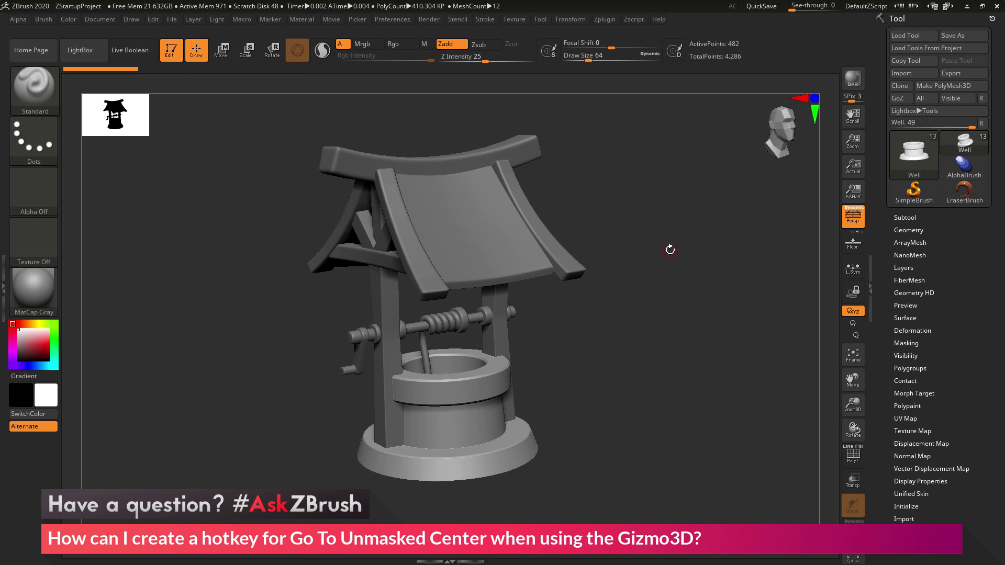
# - Activate the Move gizmo and send it to the unmasked mesh center of the well using the gizmo's own control
pyautogui.moveTo(674, 365); pyautogui.dragTo(682, 292)
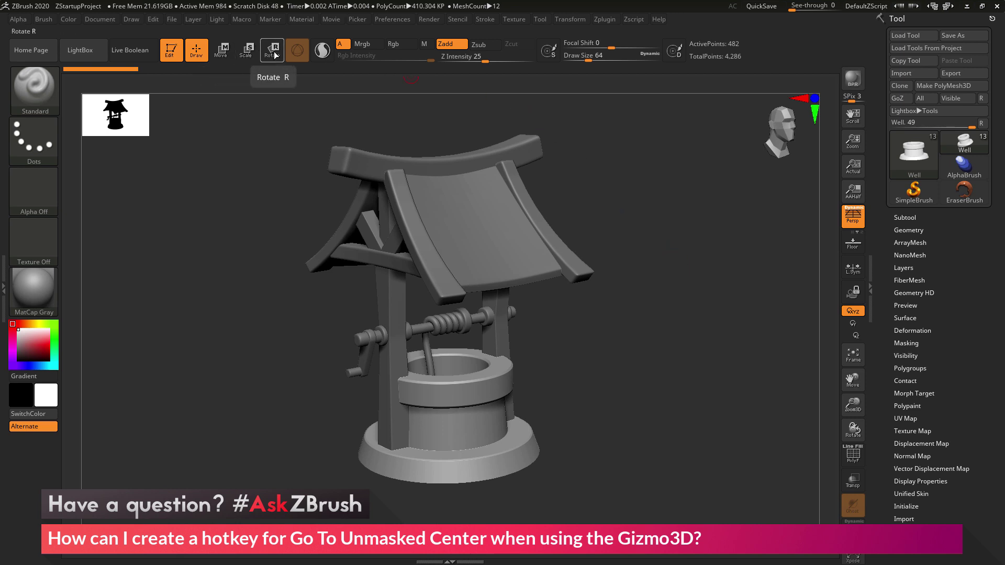
pyautogui.click(229, 54)
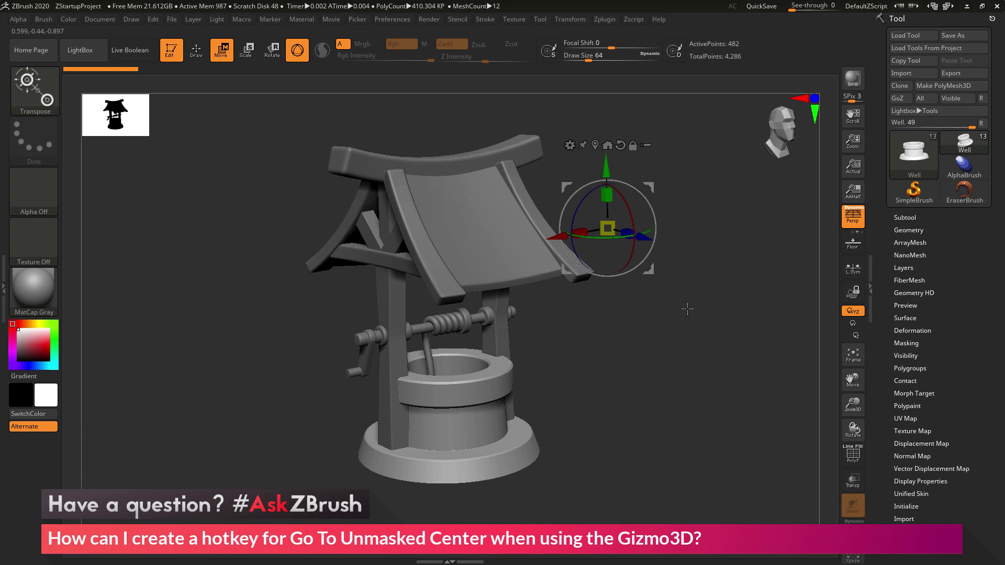
pyautogui.moveTo(687, 308); pyautogui.dragTo(670, 297)
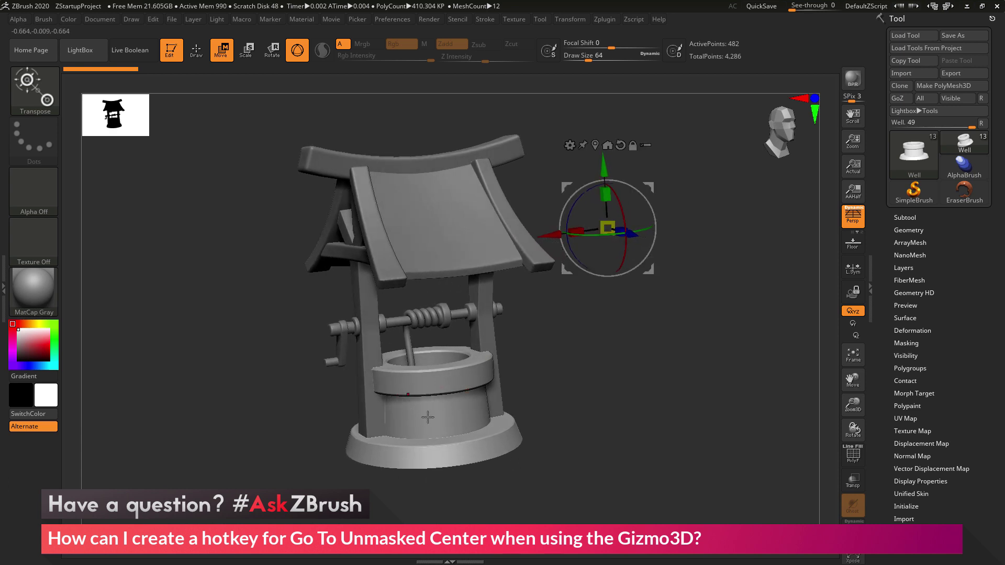
pyautogui.moveTo(650, 383); pyautogui.dragTo(655, 390)
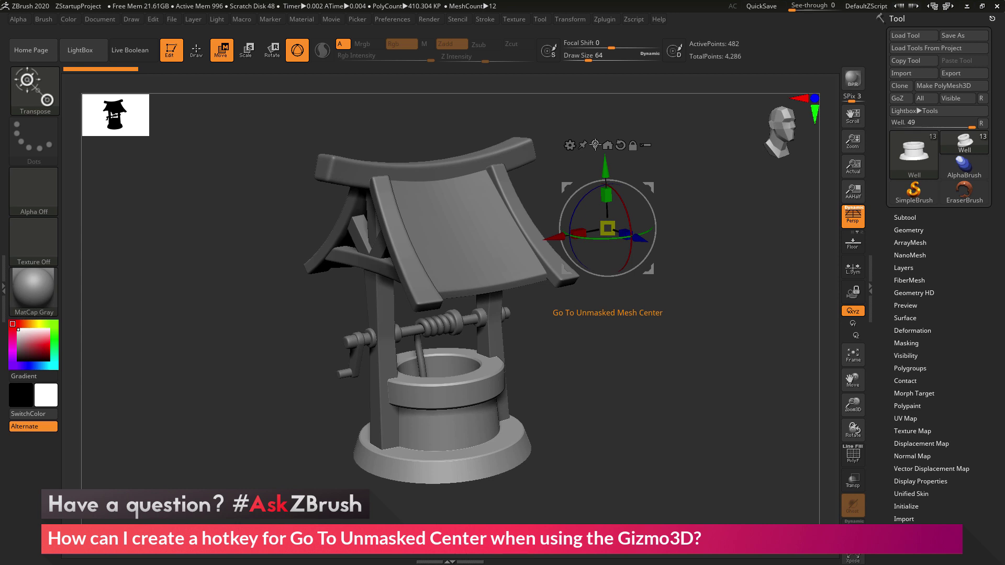
pyautogui.click(595, 144)
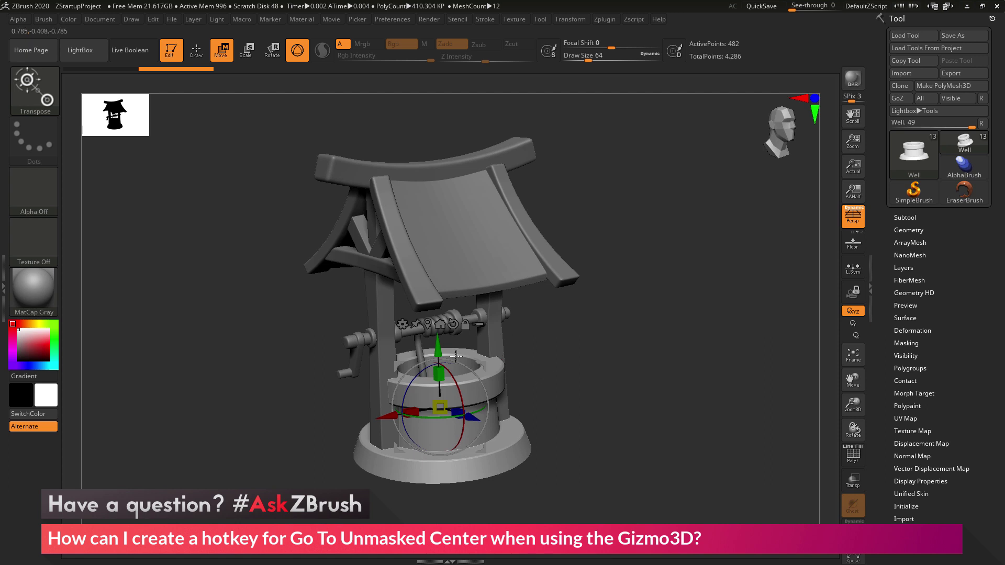
# - Shift only the gizmo away from the well, and return it with the Masking command Go To Unmasked Center
pyautogui.moveTo(544, 386); pyautogui.dragTo(551, 346)
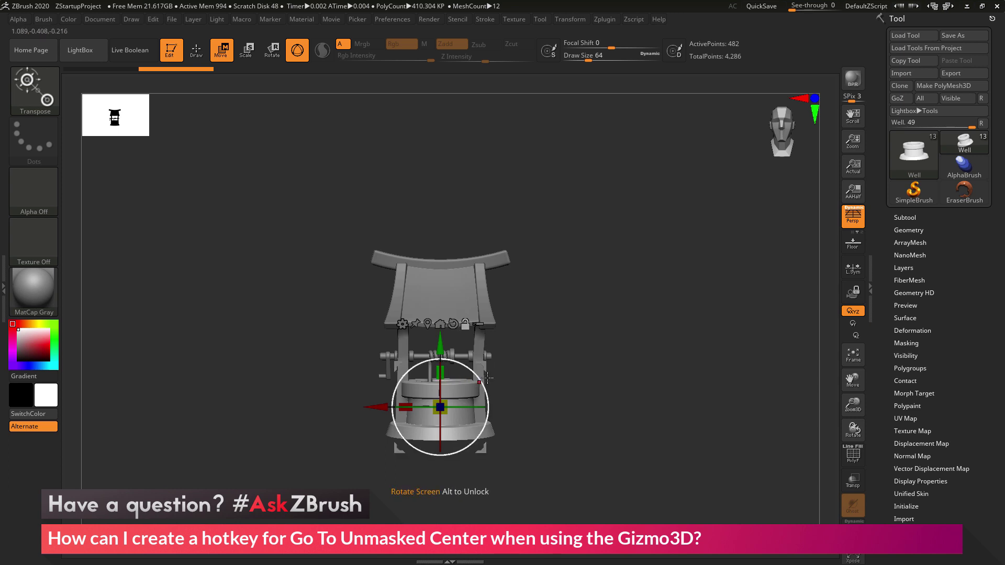
pyautogui.keyDown('alt'); pyautogui.moveTo(429, 350); pyautogui.dragTo(74, 253); pyautogui.keyUp('alt')
pyautogui.keyDown('alt'); pyautogui.moveTo(306, 208); pyautogui.dragTo(238, 283); pyautogui.keyUp('alt')
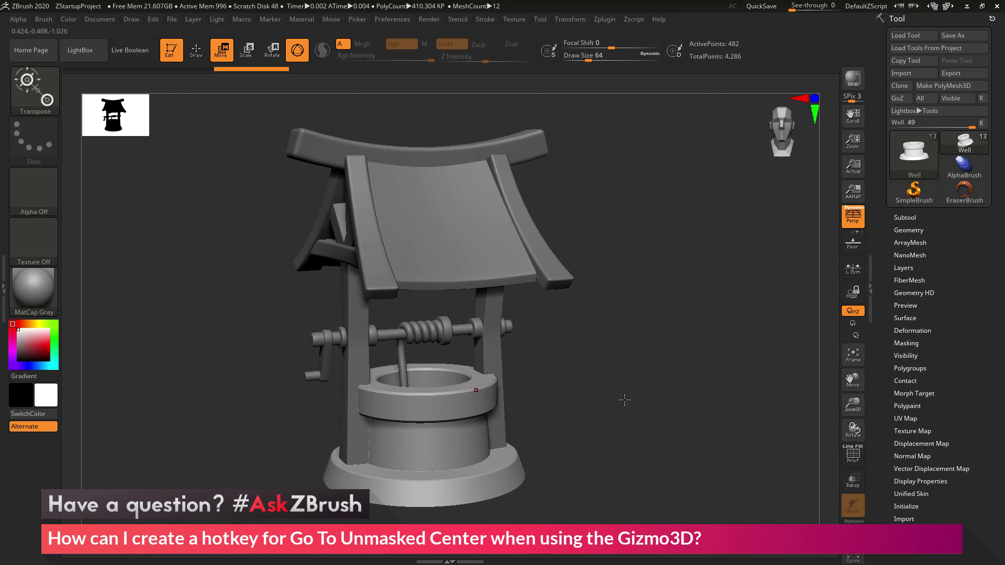
pyautogui.moveTo(625, 401); pyautogui.dragTo(662, 406)
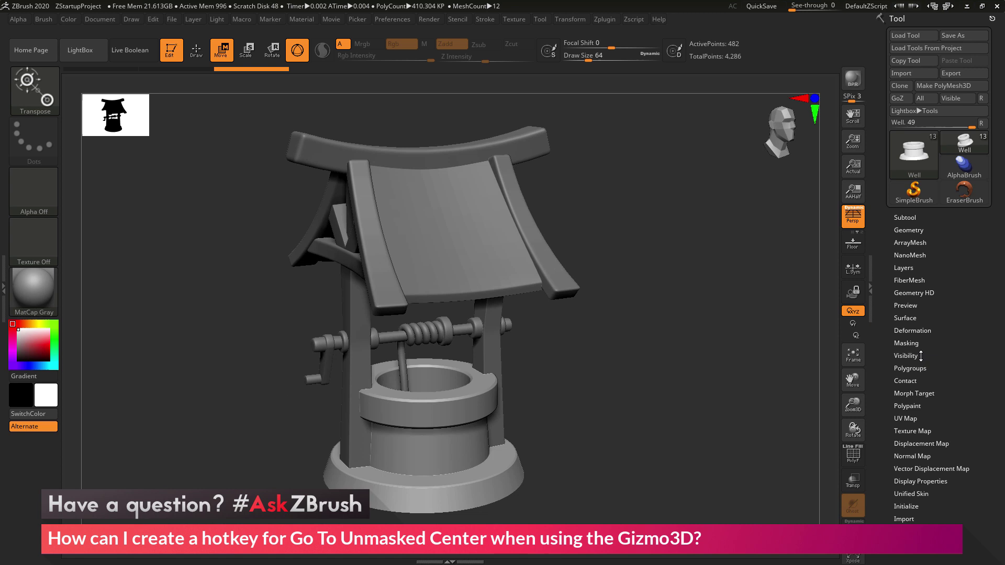
pyautogui.click(910, 343)
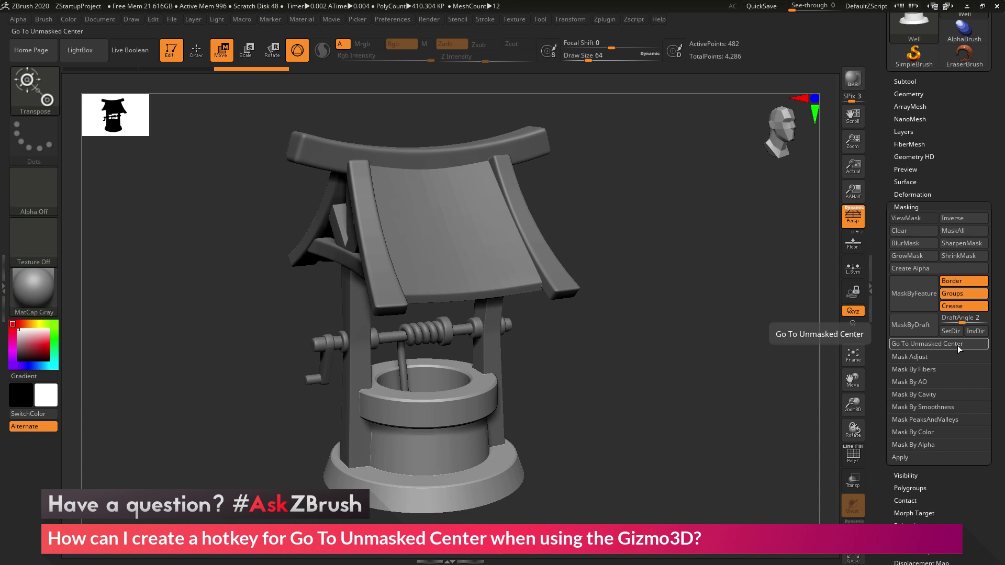
pyautogui.click(919, 344)
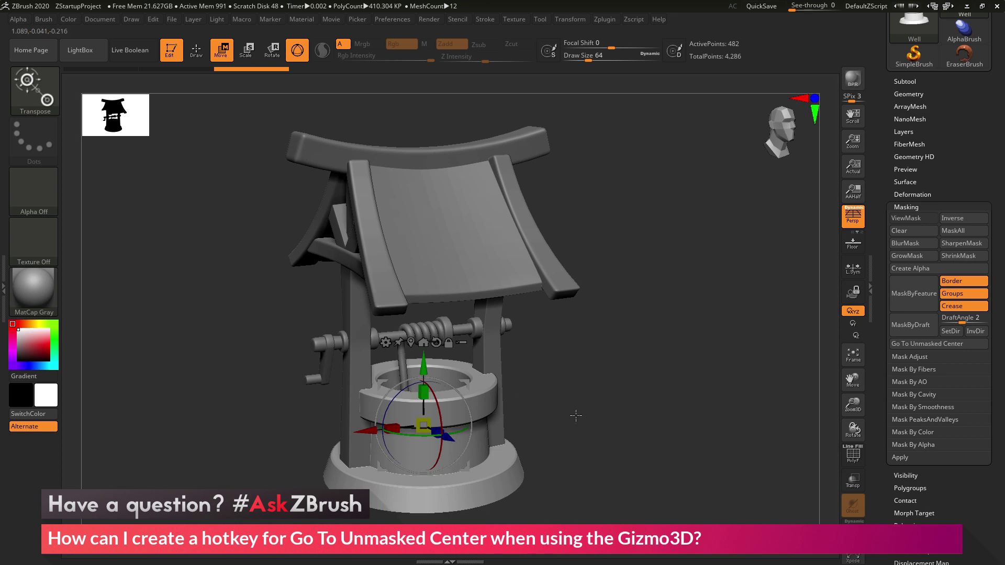
# - Reposition the gizmo in empty space beside the roof and recenter it with the Masking palette's Go To Unmasked Center
pyautogui.keyDown('shift'); pyautogui.moveTo(581, 411); pyautogui.dragTo(575, 398); pyautogui.keyUp('shift')
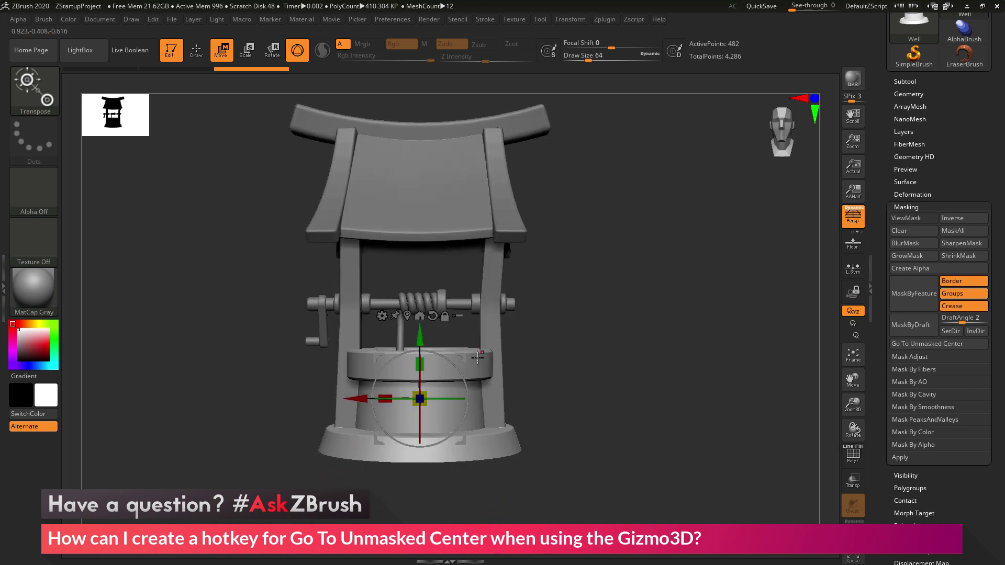
pyautogui.keyDown('alt'); pyautogui.moveTo(464, 356); pyautogui.dragTo(731, 155); pyautogui.keyUp('alt')
pyautogui.moveTo(673, 335); pyautogui.dragTo(635, 366)
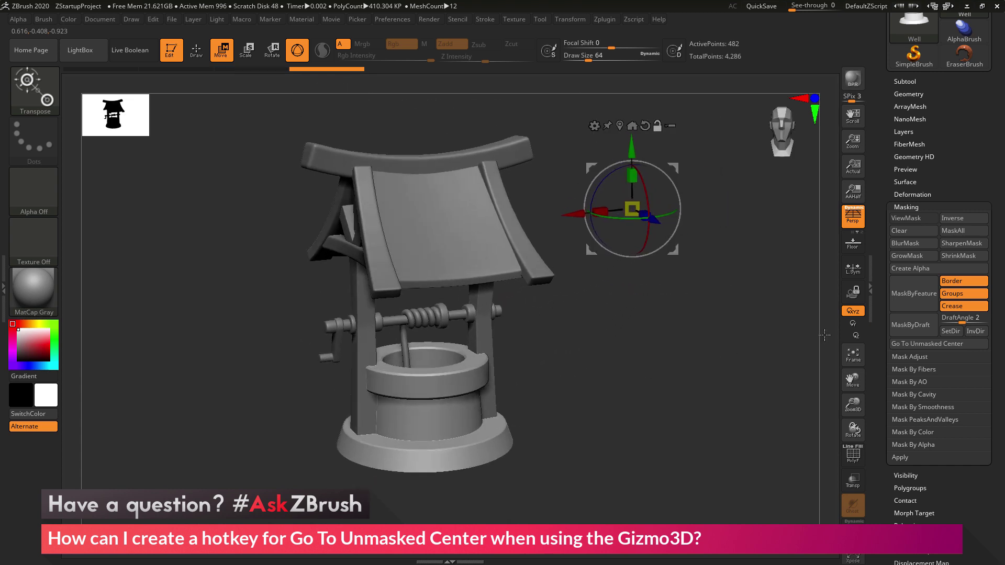
pyautogui.click(916, 344)
# - From the front view, move the unlocked gizmo off the well and recenter it with the gizmo's Go To Unmasked Mesh Center
pyautogui.keyDown('shift'); pyautogui.moveTo(677, 410); pyautogui.dragTo(676, 400); pyautogui.keyUp('shift')
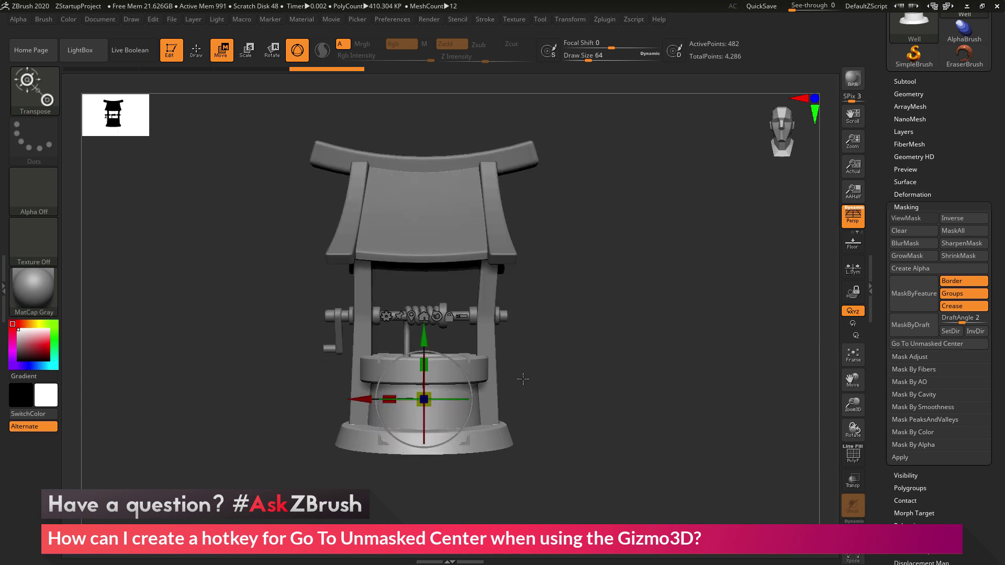
pyautogui.click(449, 317)
pyautogui.keyDown('alt'); pyautogui.moveTo(493, 337); pyautogui.dragTo(725, 206); pyautogui.keyUp('alt')
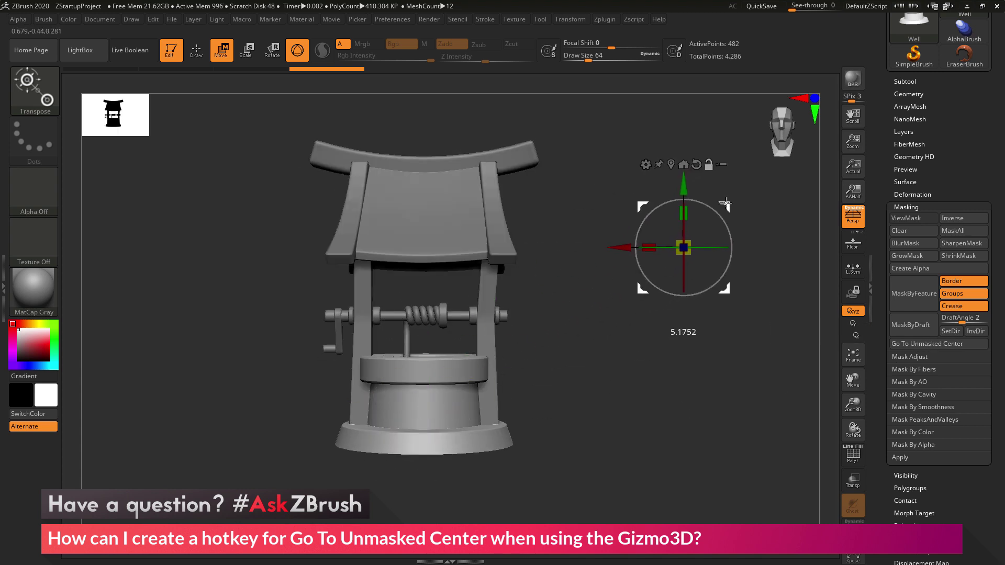
pyautogui.click(671, 164)
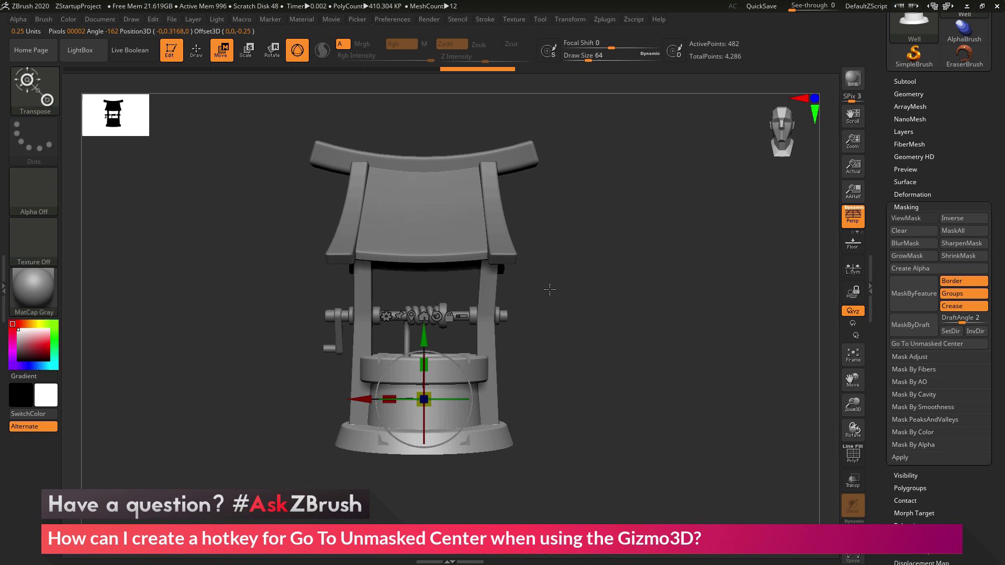
# - Offset the gizmo from the well again and assign J as the custom hotkey for Go To Unmasked Center
pyautogui.hotkey('ctrl', 'z')
pyautogui.moveTo(699, 389); pyautogui.dragTo(888, 330)
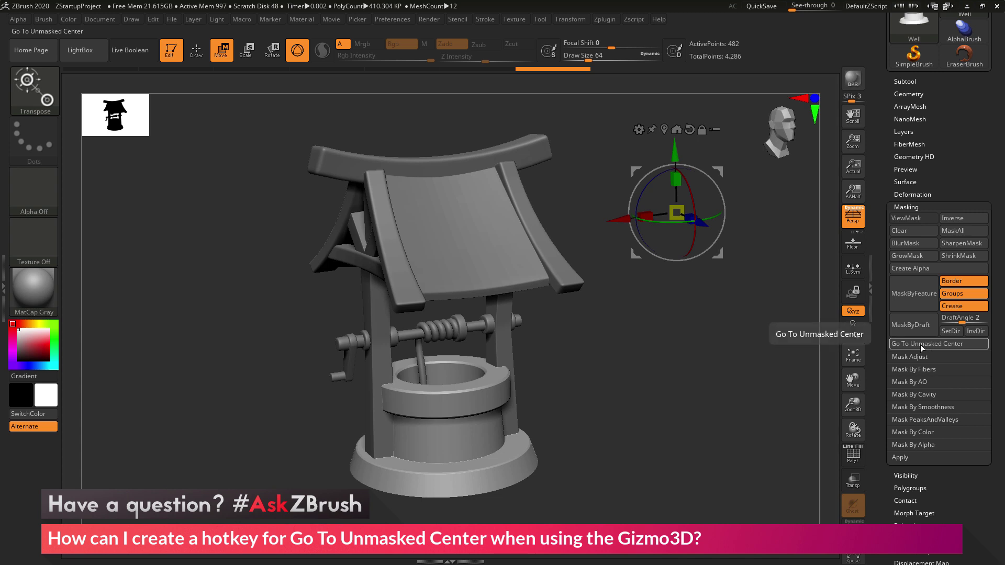
pyautogui.press('ctrl')
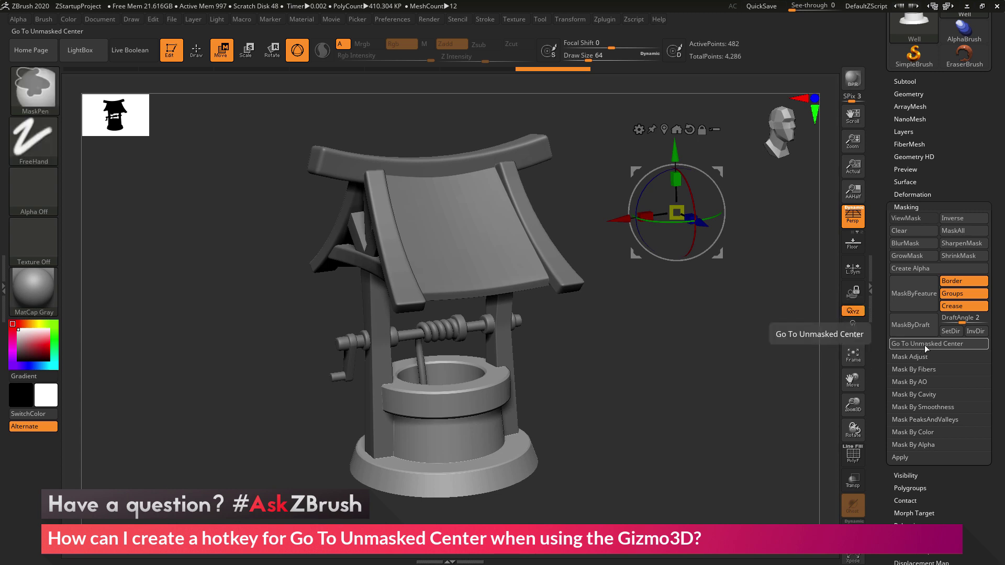
pyautogui.keyDown('ctrl'); pyautogui.keyDown('alt'); pyautogui.click(924, 345); pyautogui.keyUp('alt'); pyautogui.keyUp('ctrl')
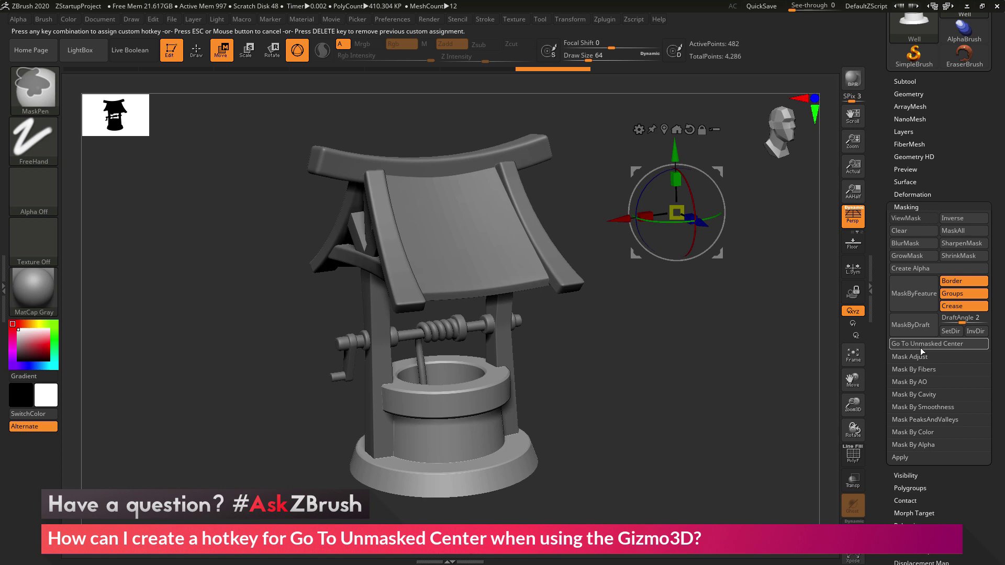
pyautogui.press('ctrl')
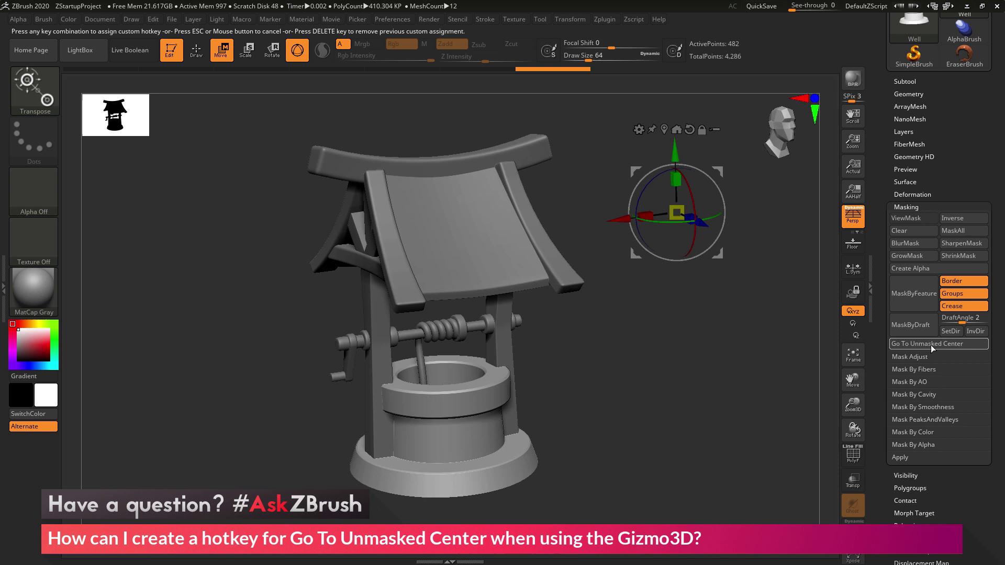
pyautogui.press('j')
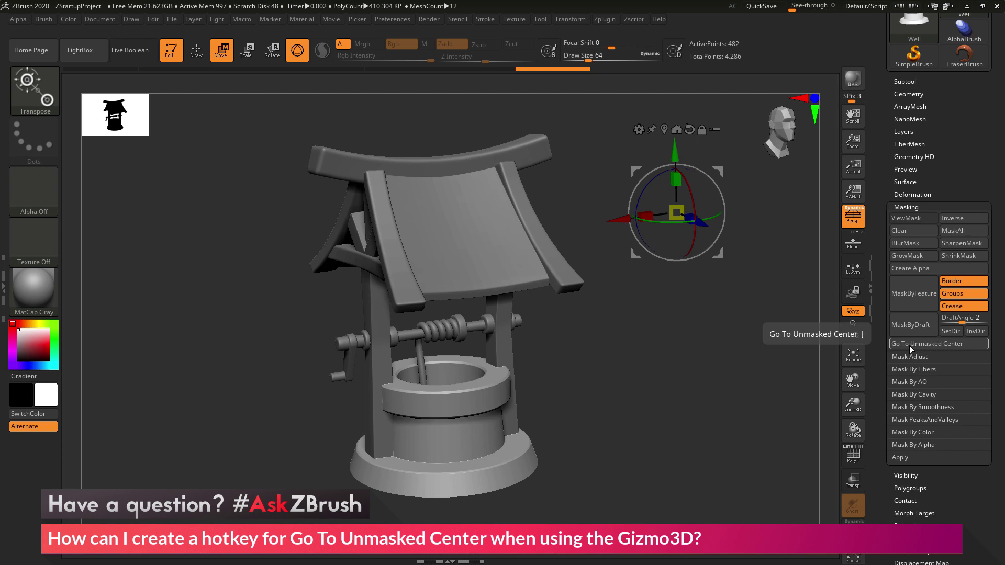
# - Test the new hotkey by recentering the gizmo, moving it far to one side of the well, and recentering it again
pyautogui.moveTo(713, 372); pyautogui.dragTo(667, 361)
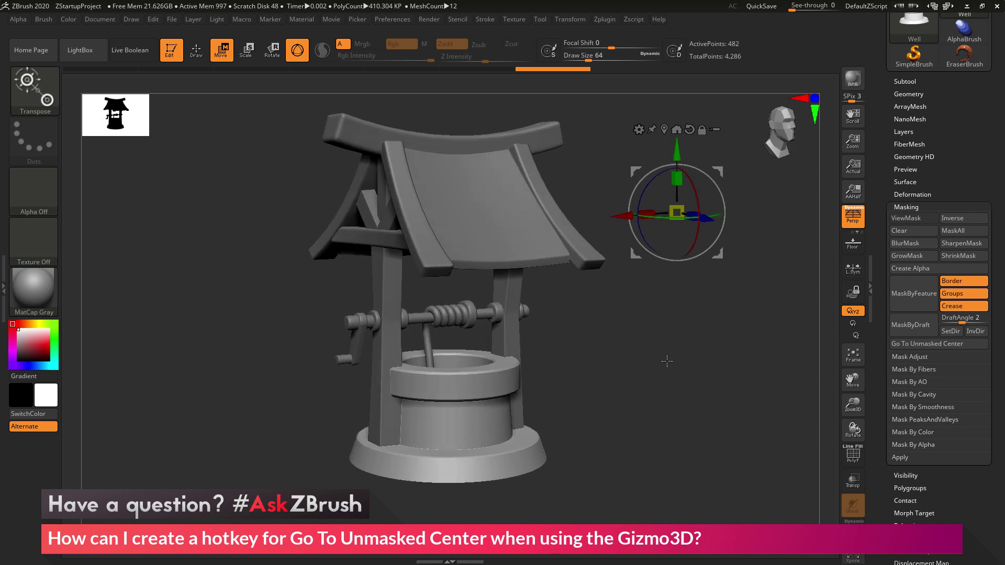
pyautogui.press('1')
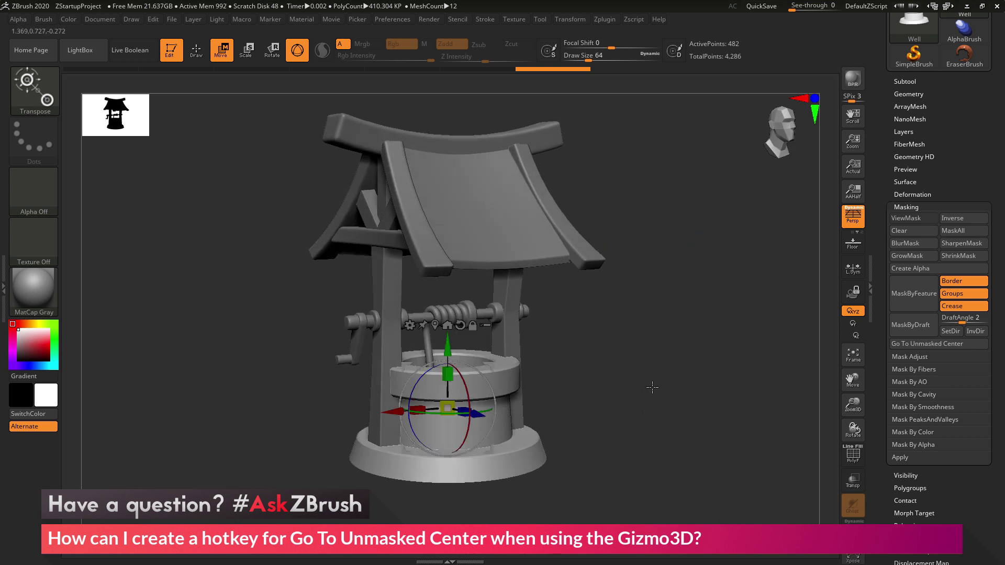
pyautogui.moveTo(644, 400); pyautogui.dragTo(713, 374)
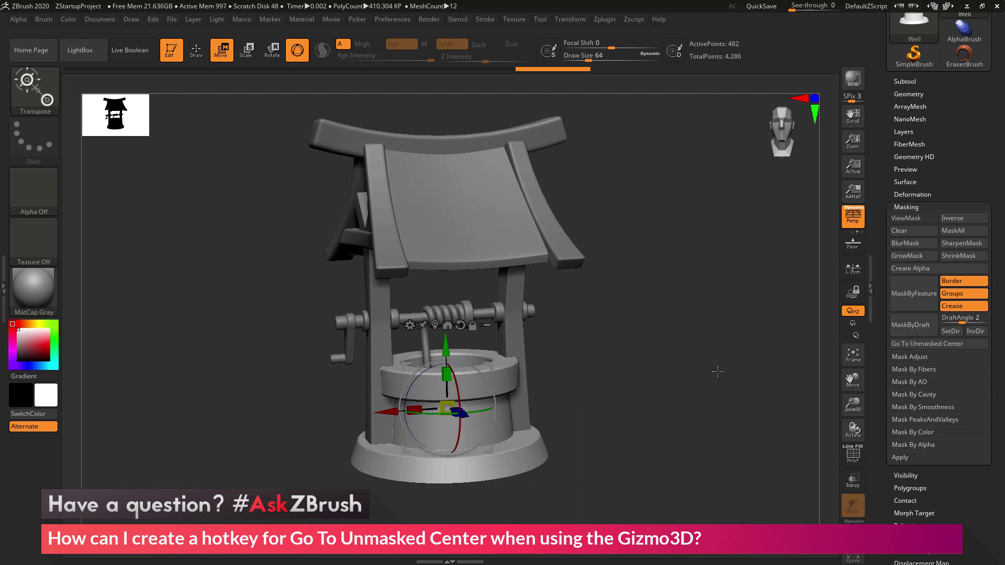
pyautogui.moveTo(688, 387)
pyautogui.keyDown('shift'); pyautogui.mouseDown()
pyautogui.moveTo(689, 400)
pyautogui.moveTo(688, 381)
pyautogui.mouseUp(); pyautogui.keyUp('shift')
pyautogui.keyDown('alt'); pyautogui.moveTo(492, 368); pyautogui.dragTo(156, 174); pyautogui.keyUp('alt')
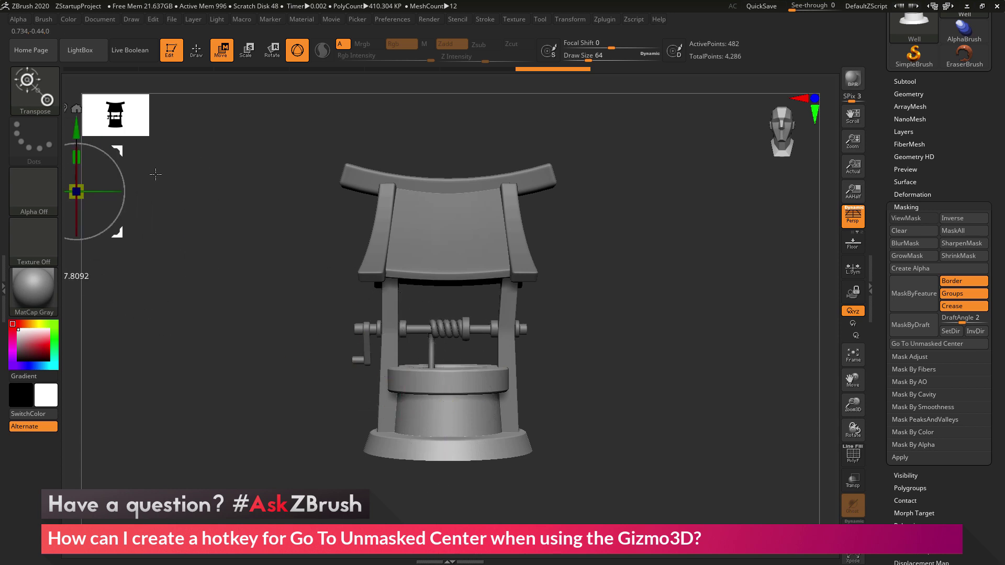
pyautogui.keyDown('alt'); pyautogui.moveTo(221, 253); pyautogui.dragTo(236, 273); pyautogui.keyUp('alt')
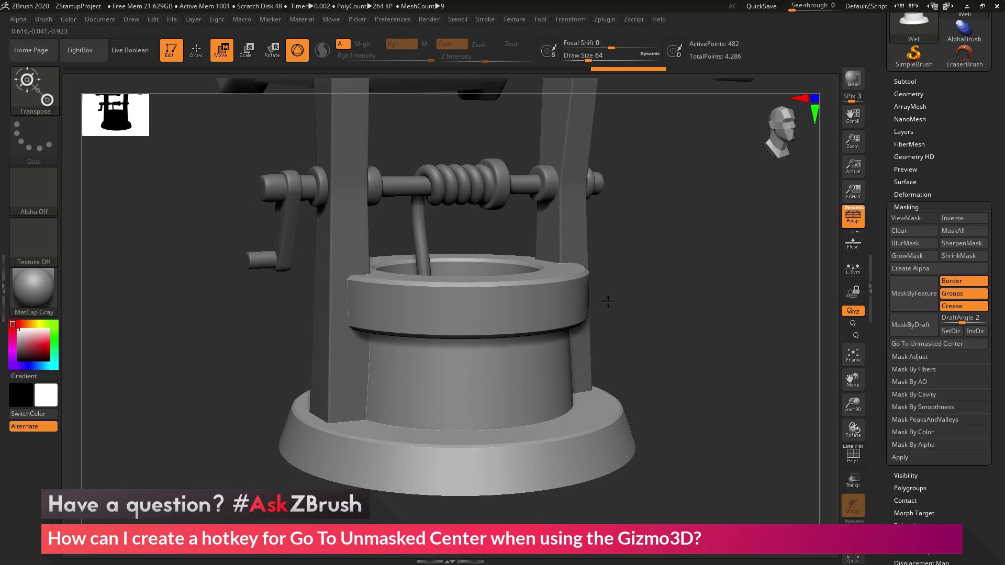
pyautogui.press('1')
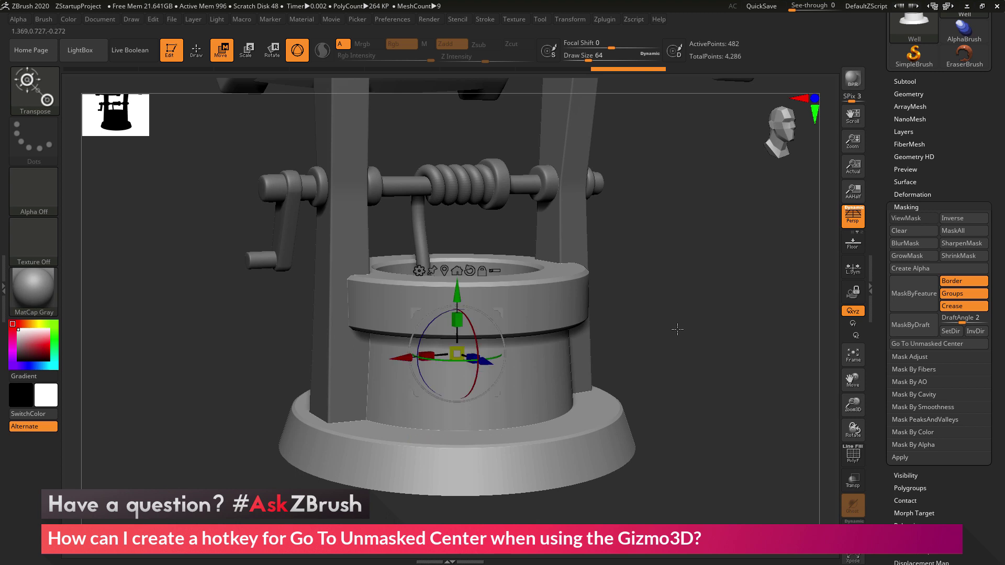
# - Move the gizmo up beside the roof and use the assigned hotkey to bring it back to the well's center
pyautogui.keyDown('alt'); pyautogui.moveTo(699, 345); pyautogui.dragTo(645, 220); pyautogui.keyUp('alt')
pyautogui.keyDown('shift'); pyautogui.moveTo(644, 294); pyautogui.dragTo(675, 321); pyautogui.keyUp('shift')
pyautogui.keyDown('alt'); pyautogui.moveTo(501, 317); pyautogui.dragTo(708, 151); pyautogui.keyUp('alt')
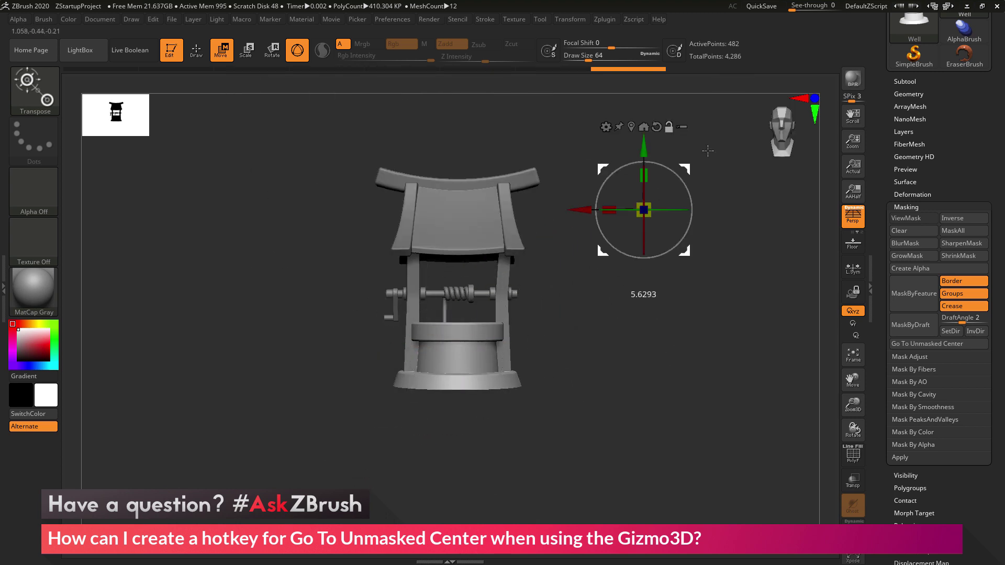
pyautogui.moveTo(712, 262); pyautogui.dragTo(678, 383)
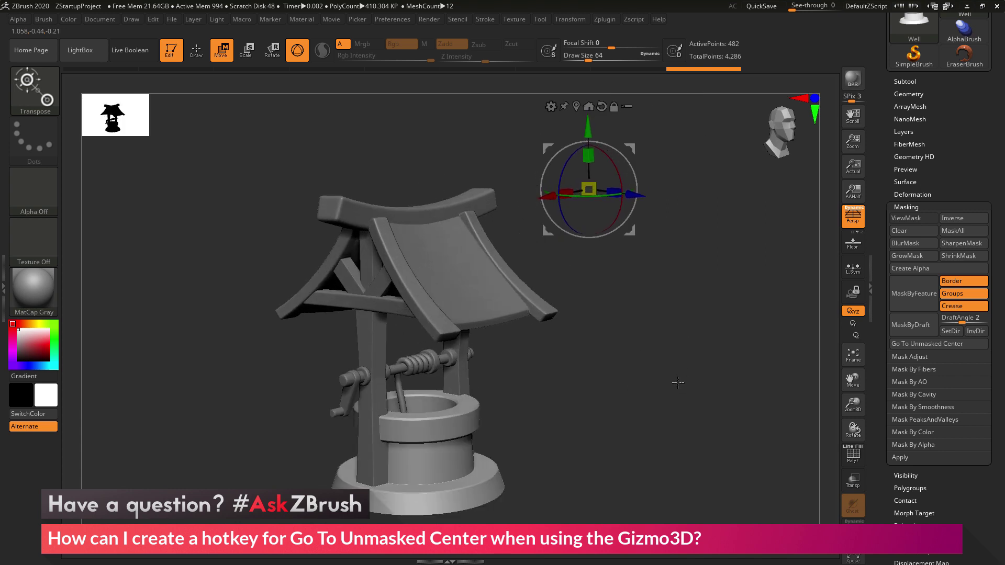
pyautogui.press('1')
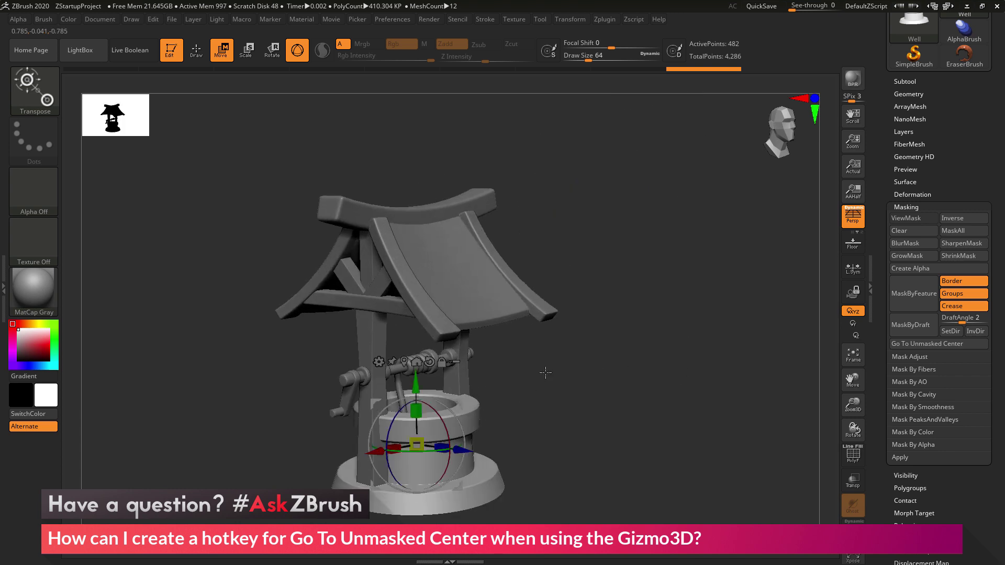
# - Open the Hotkeys section of the preferences
pyautogui.moveTo(585, 397); pyautogui.dragTo(631, 384)
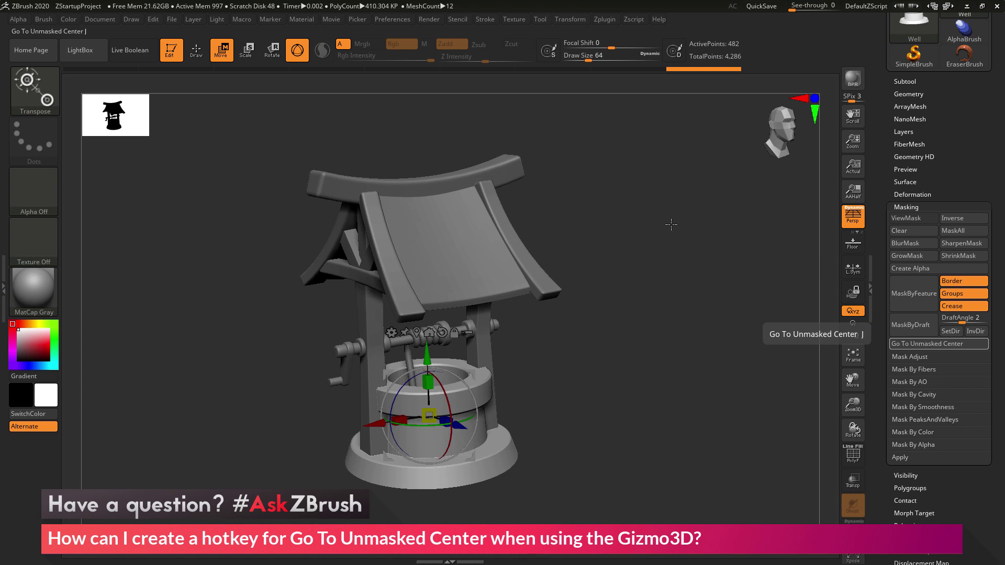
pyautogui.click(395, 17)
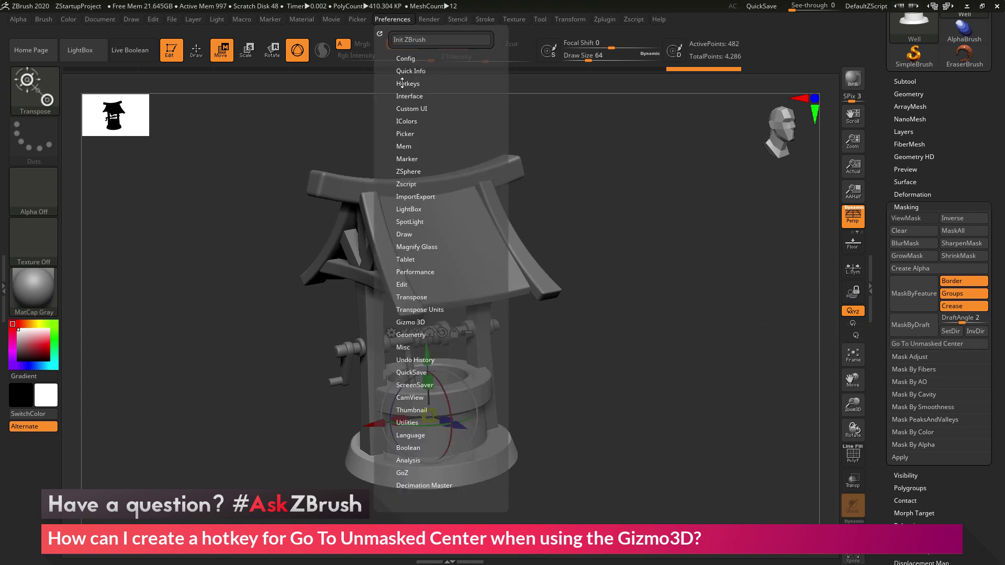
pyautogui.click(409, 84)
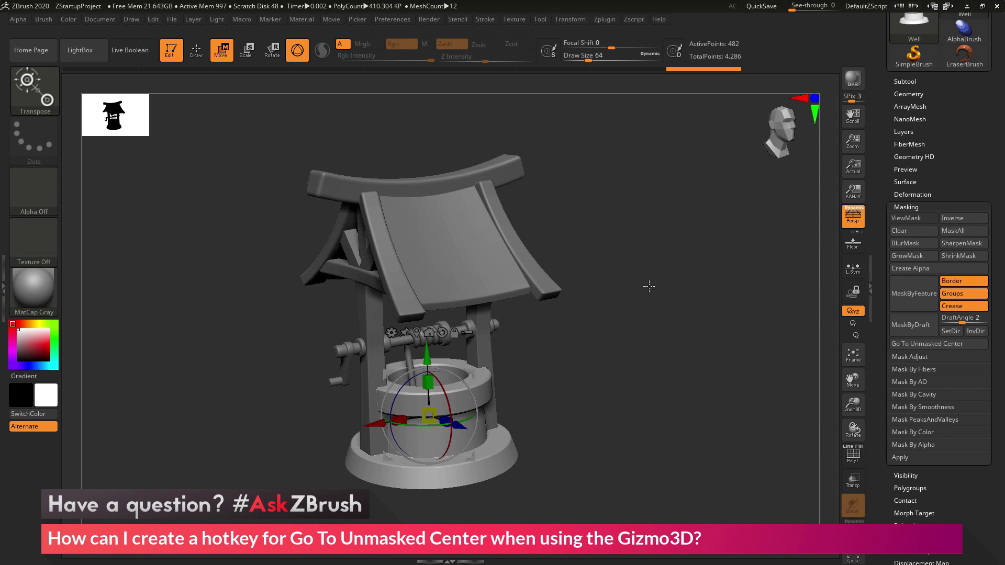
# - Offset the gizmo from the angled well once more and snap it back to the unmasked center with the hotkey
pyautogui.keyDown('ctrl'); pyautogui.moveTo(649, 286); pyautogui.dragTo(649, 280, button='right'); pyautogui.keyUp('ctrl')
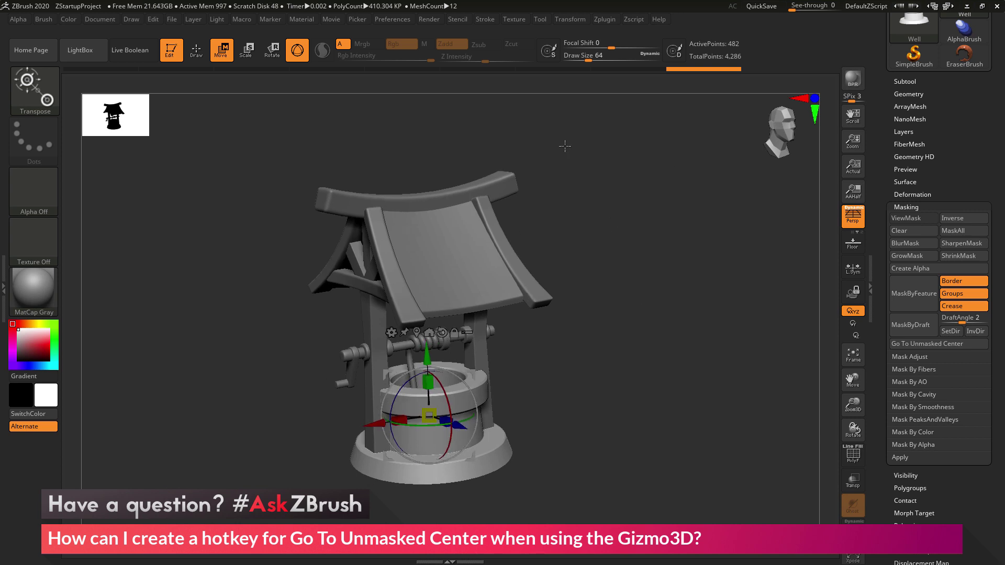
pyautogui.moveTo(640, 242); pyautogui.dragTo(650, 248)
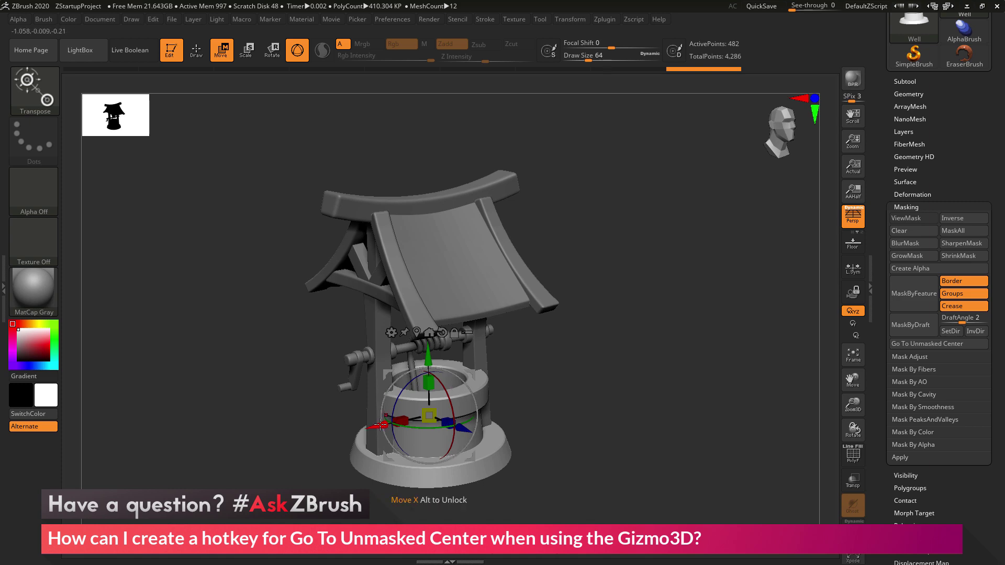
pyautogui.keyDown('alt'); pyautogui.moveTo(380, 425); pyautogui.dragTo(735, 253); pyautogui.keyUp('alt')
pyautogui.press('1')
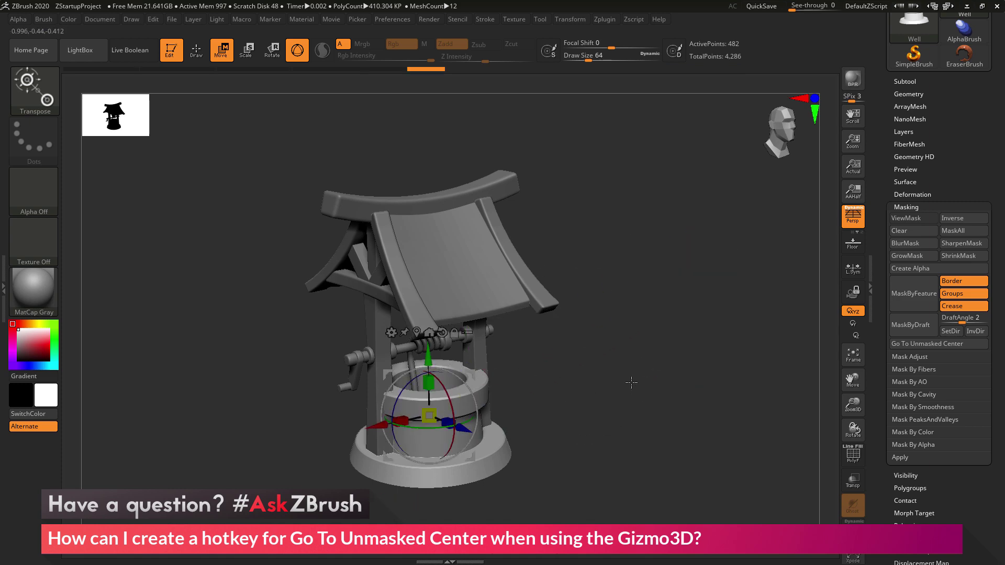